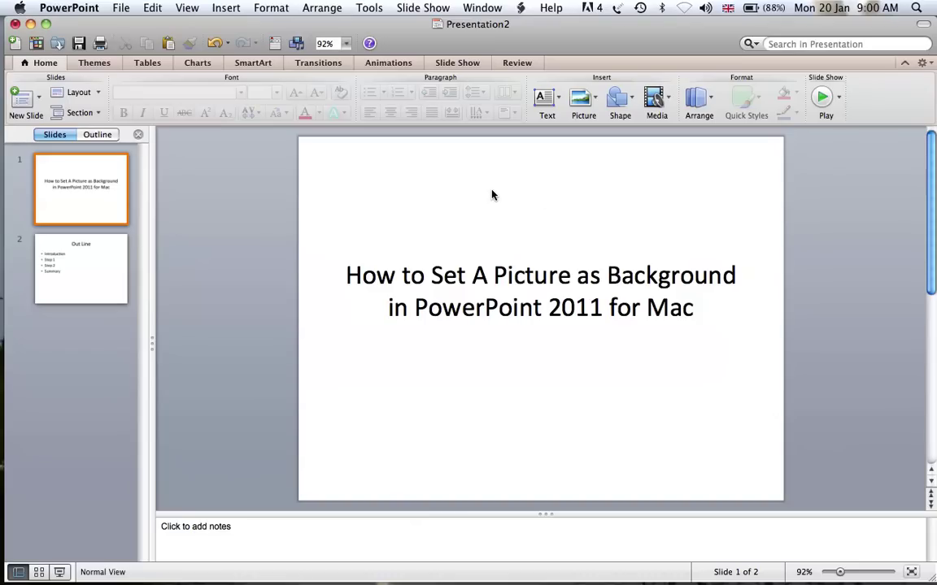
# Preview the Picture or Texture fill options from the slide's context menu, then close without changes
pyautogui.rightClick(492, 195)
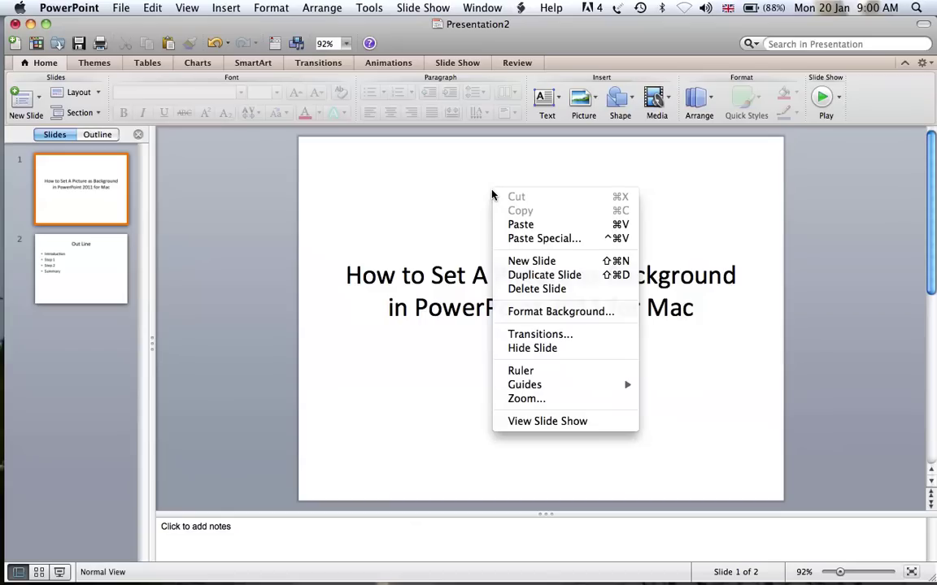
pyautogui.click(539, 315)
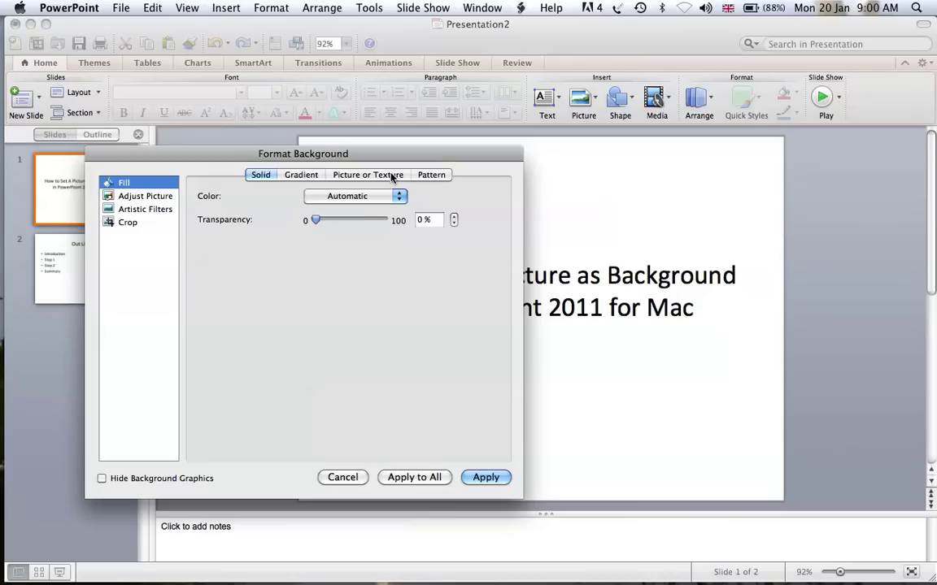
pyautogui.click(390, 176)
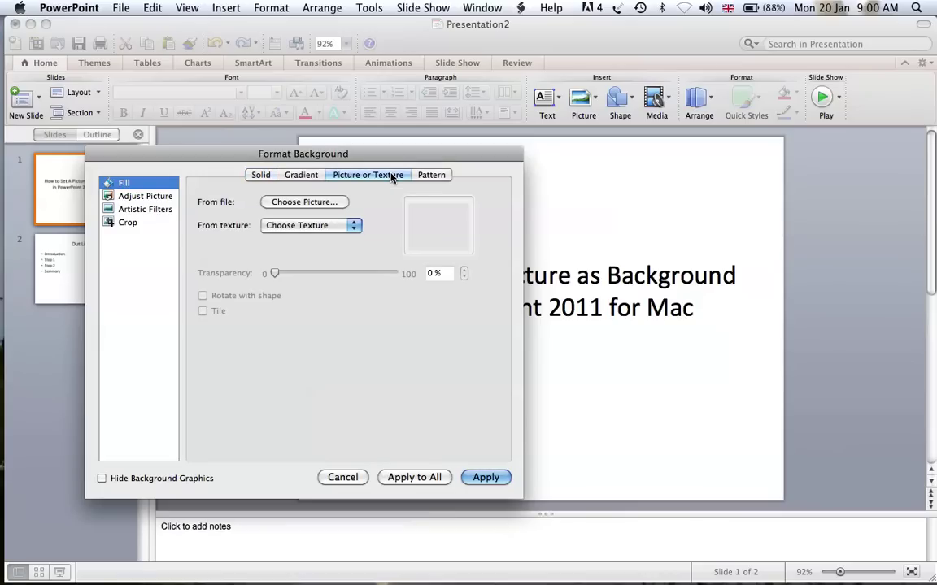
pyautogui.click(358, 477)
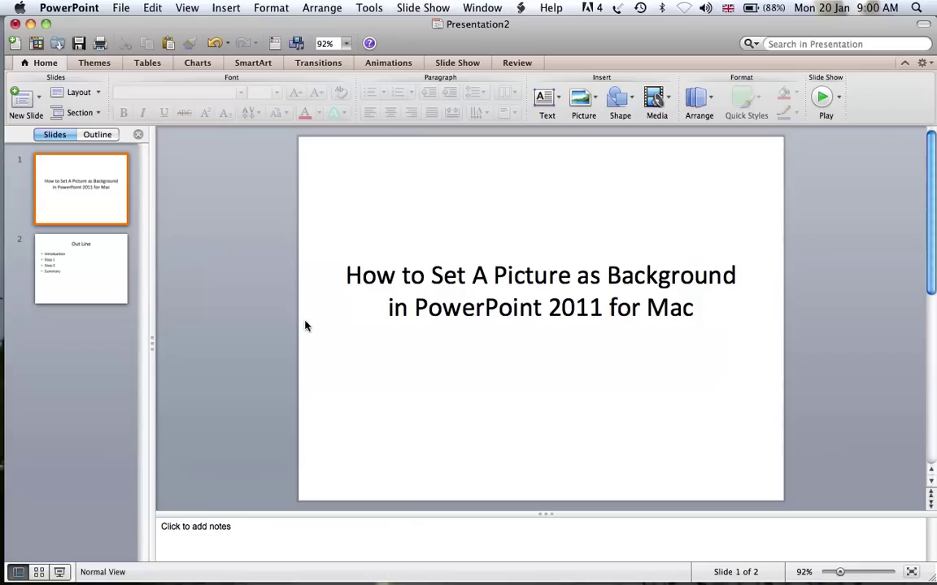
# Reopen Format Background from the Themes Background menu, showing Picture or Texture options
pyautogui.click(95, 62)
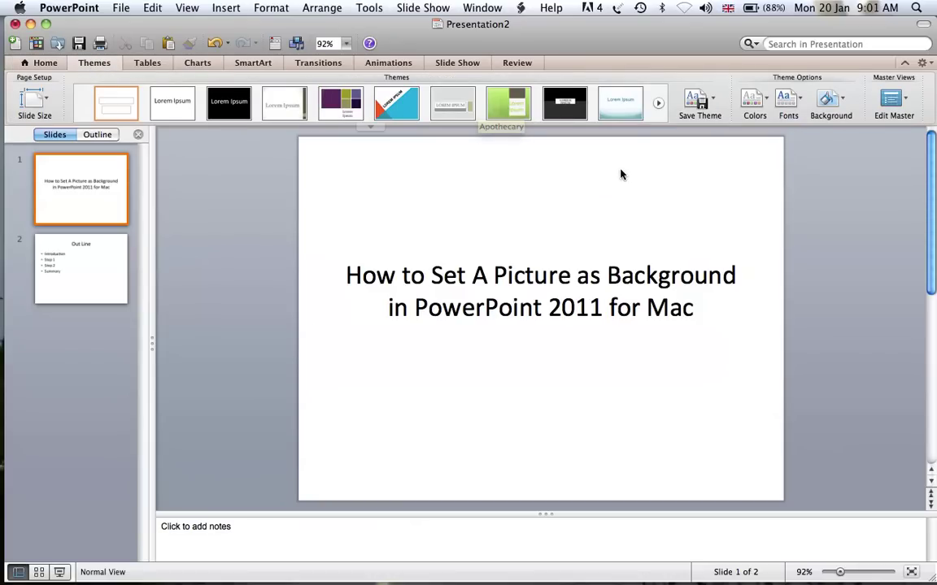
pyautogui.click(843, 102)
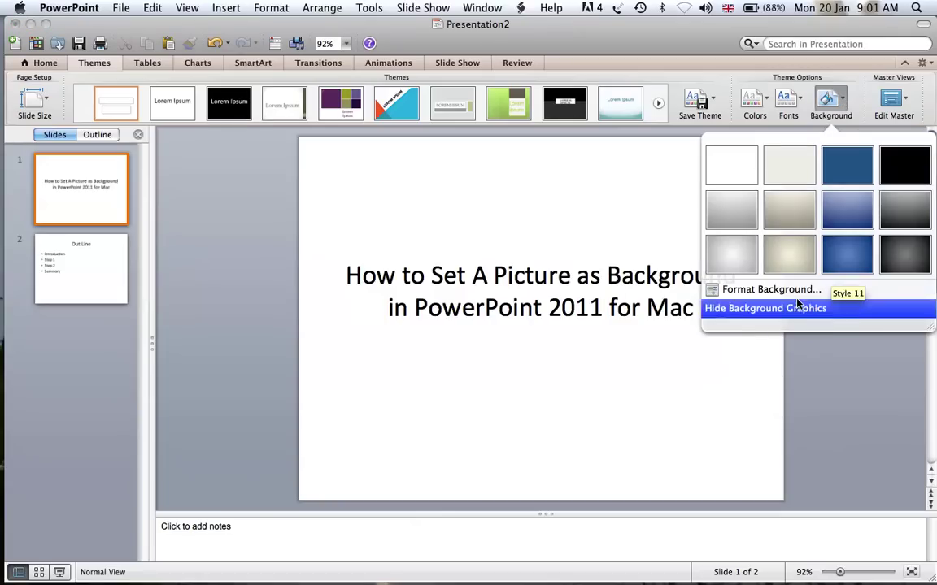
pyautogui.click(768, 290)
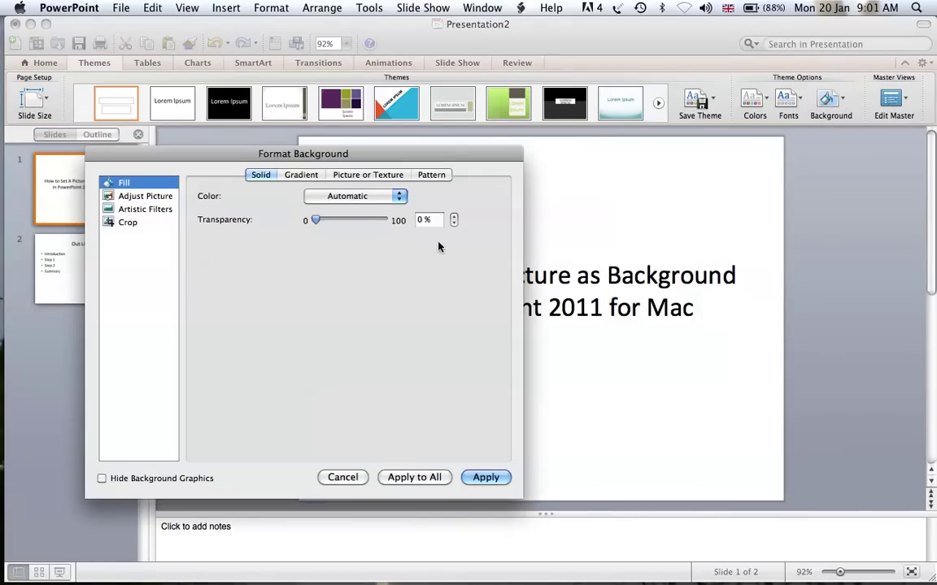
pyautogui.click(398, 176)
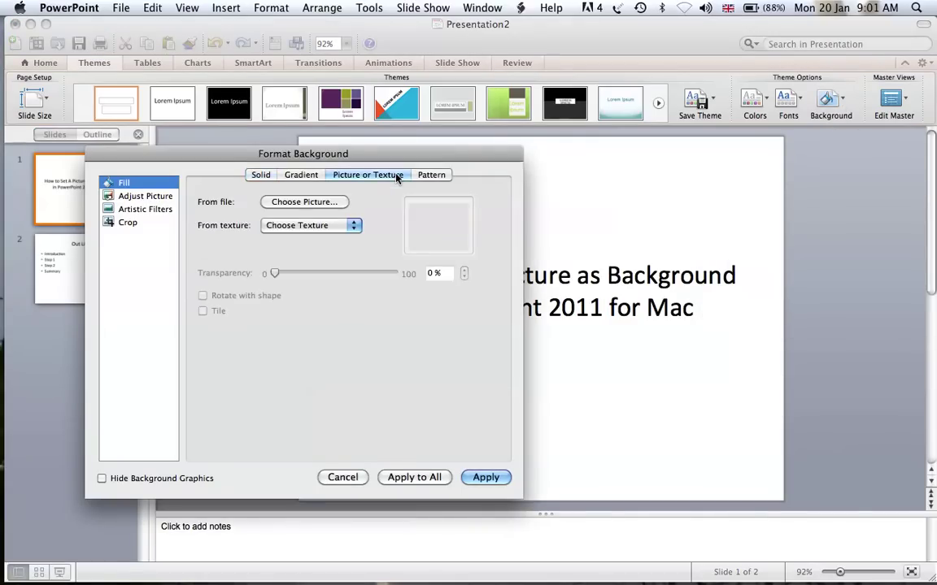
# Fill the title slide background with the Animals clip art dog AA027448.png and move the dialog aside
pyautogui.click(325, 204)
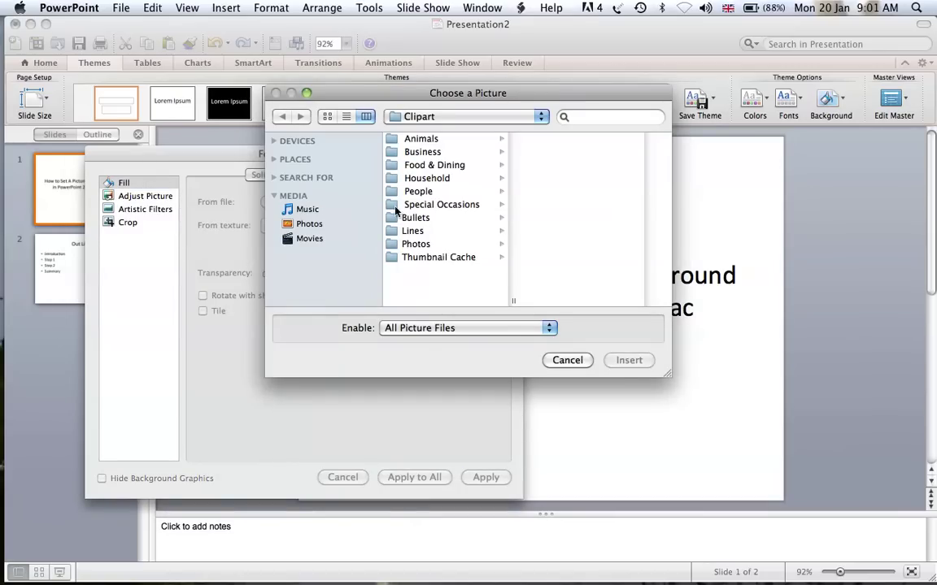
pyautogui.click(423, 140)
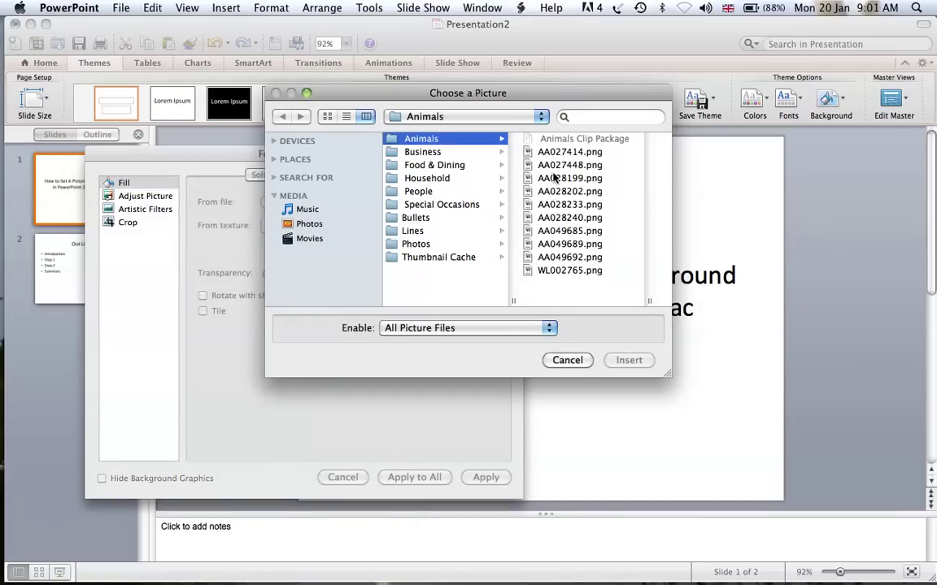
pyautogui.click(508, 165)
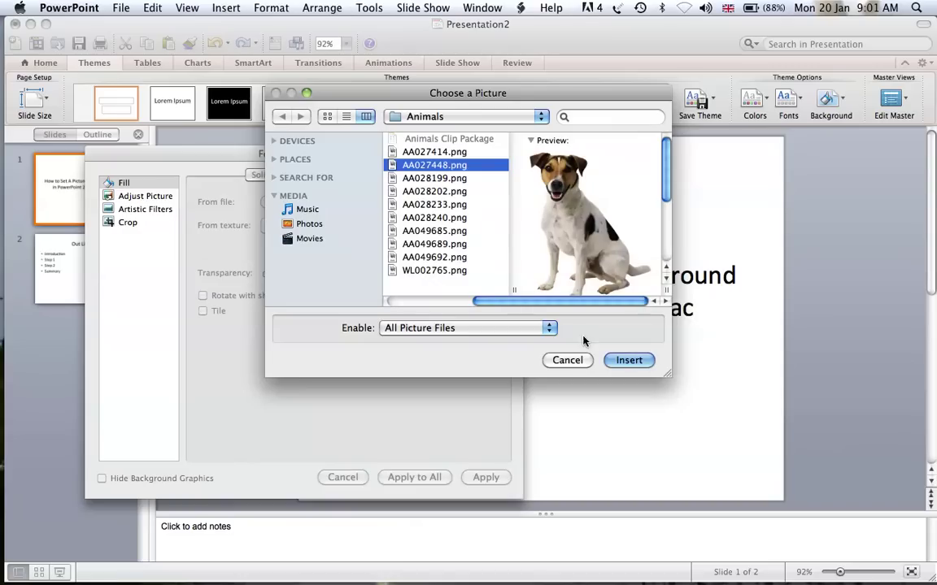
pyautogui.click(614, 360)
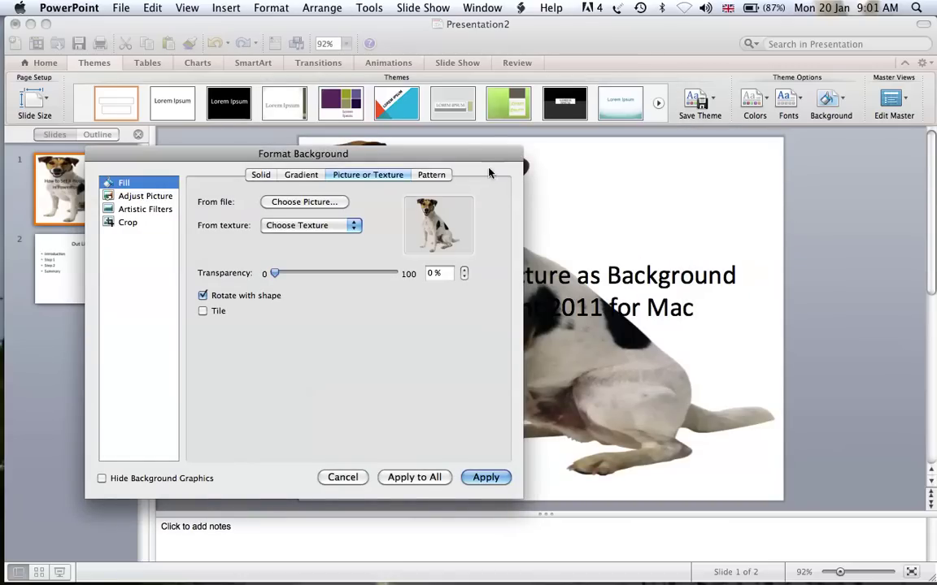
pyautogui.moveTo(479, 161)
pyautogui.mouseDown()
pyautogui.moveTo(408, 204)
pyautogui.moveTo(402, 222)
pyautogui.mouseUp()
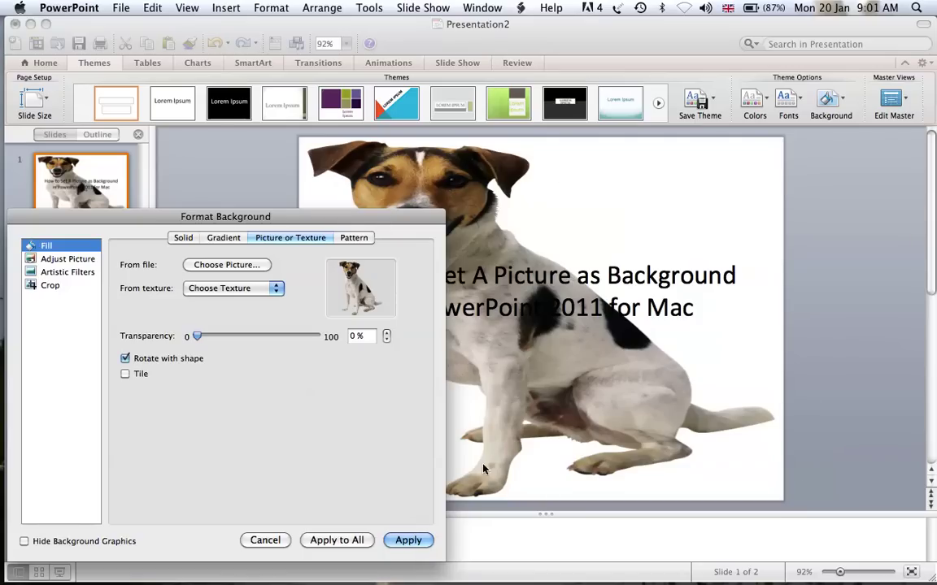
pyautogui.moveTo(389, 222); pyautogui.dragTo(390, 197)
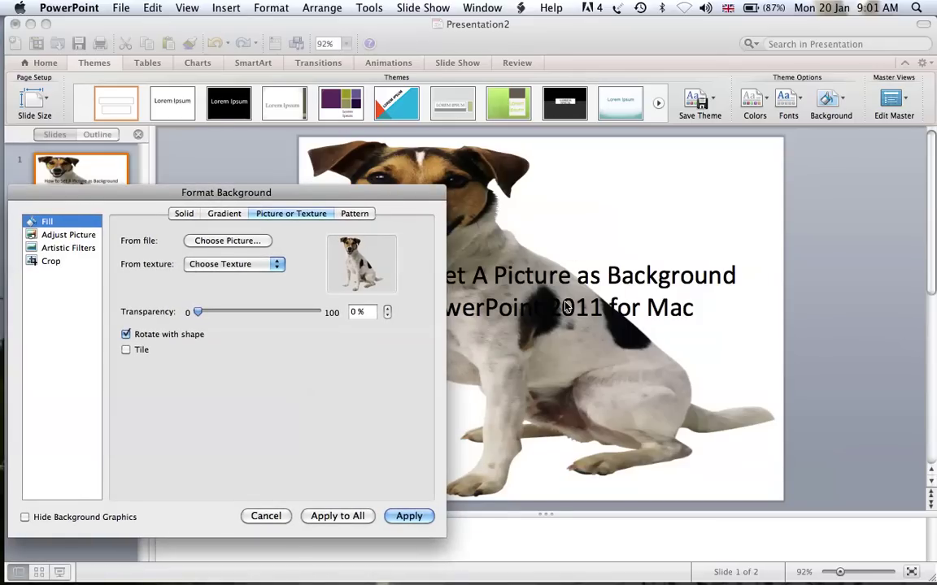
# Tile the dog picture across the title slide background and start picking another picture
pyautogui.click(127, 350)
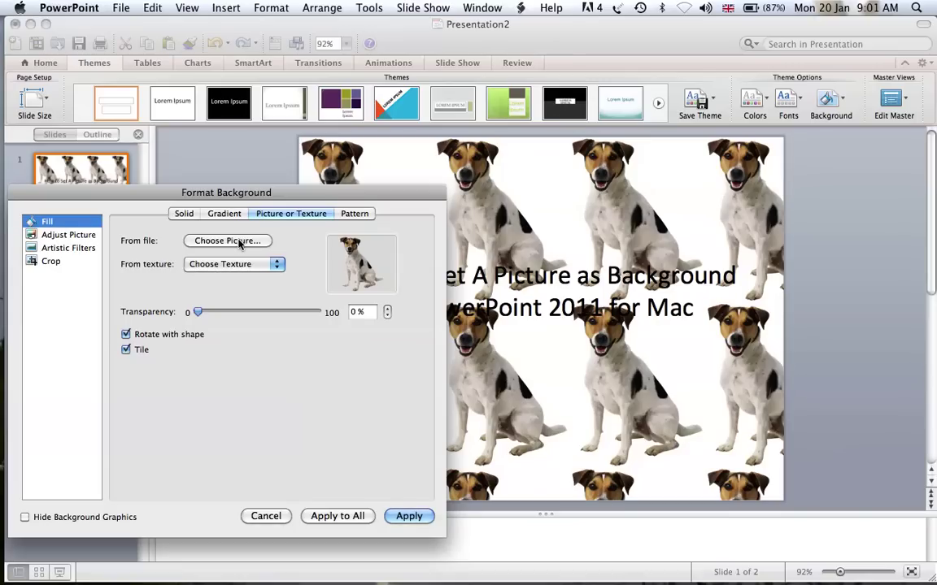
pyautogui.click(228, 241)
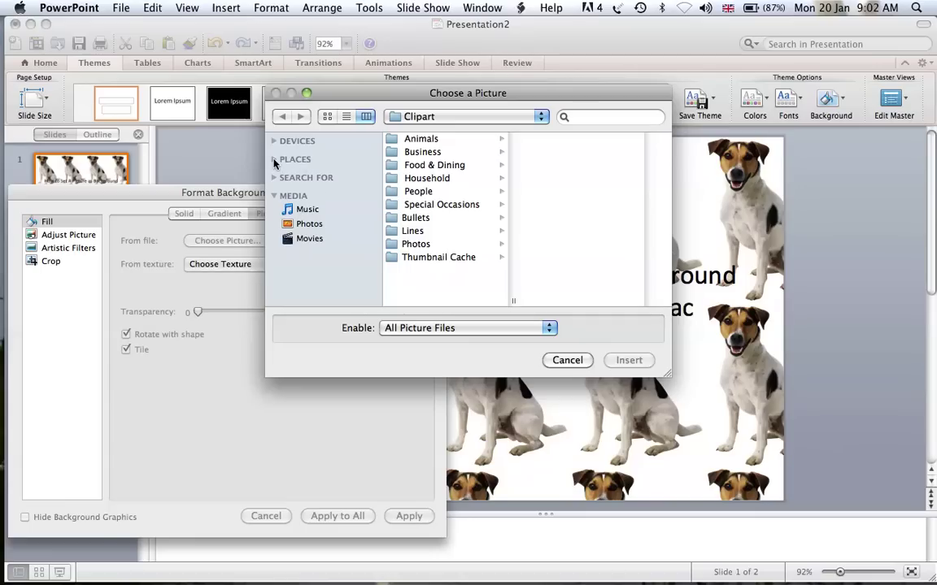
# Insert the Desktop moon photo Example 1.jpg as the title slide background
pyautogui.click(274, 159)
pyautogui.click(302, 232)
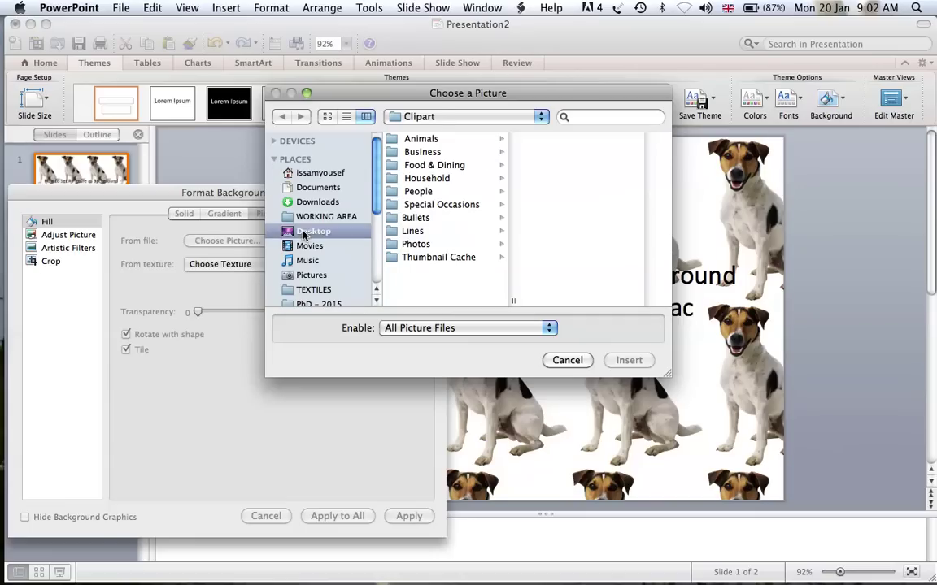
pyautogui.click(428, 154)
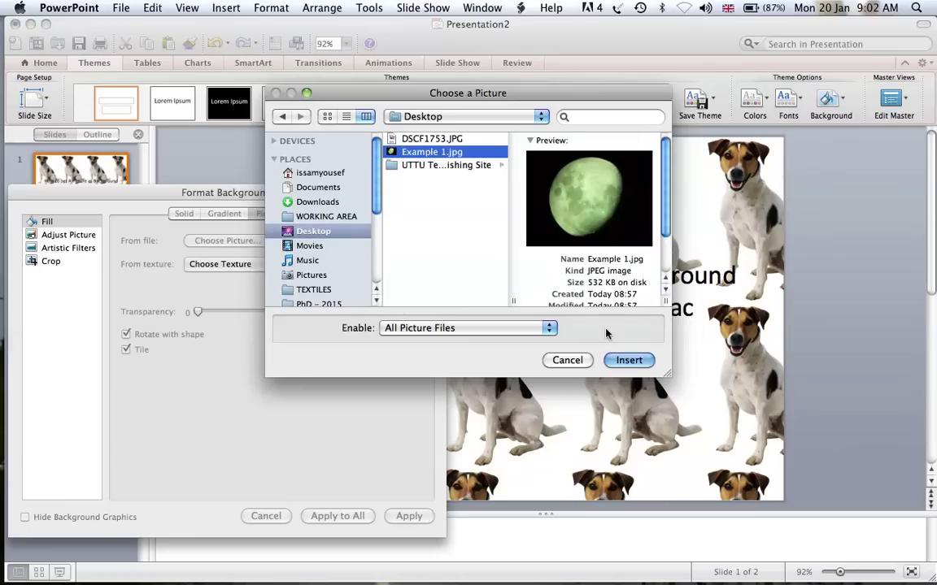
pyautogui.click(626, 362)
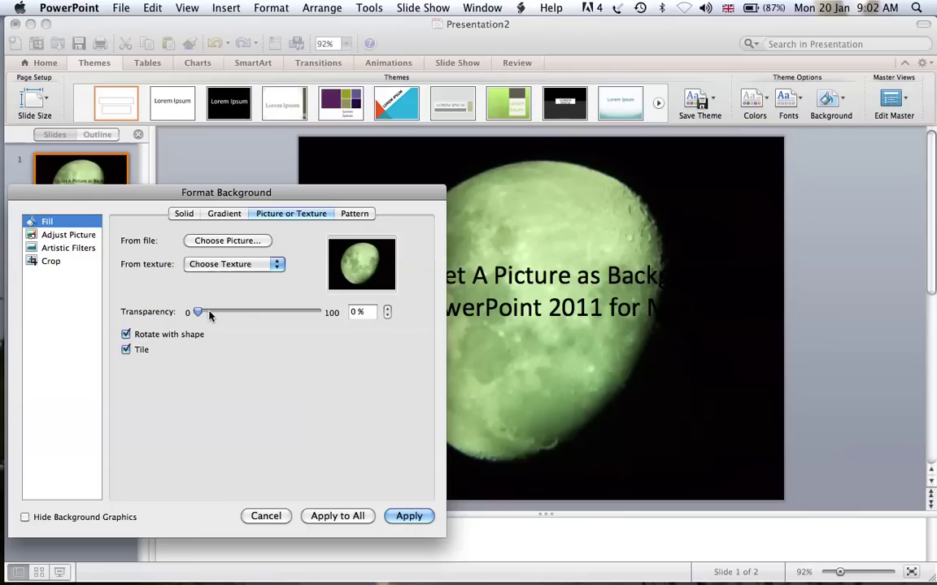
# Fade the moon background to about 75% transparency and apply it to all slides
pyautogui.moveTo(198, 315); pyautogui.dragTo(307, 317)
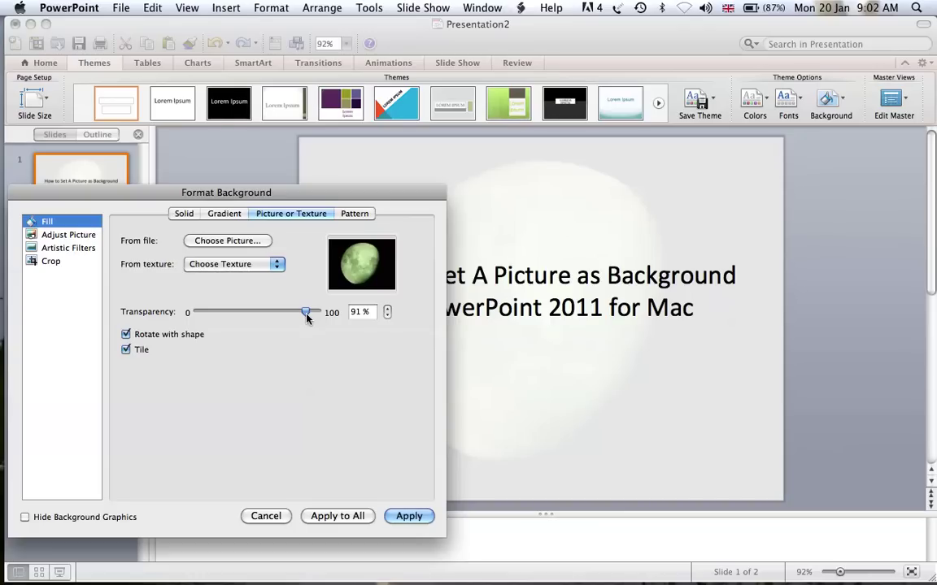
pyautogui.moveTo(307, 317); pyautogui.dragTo(286, 317)
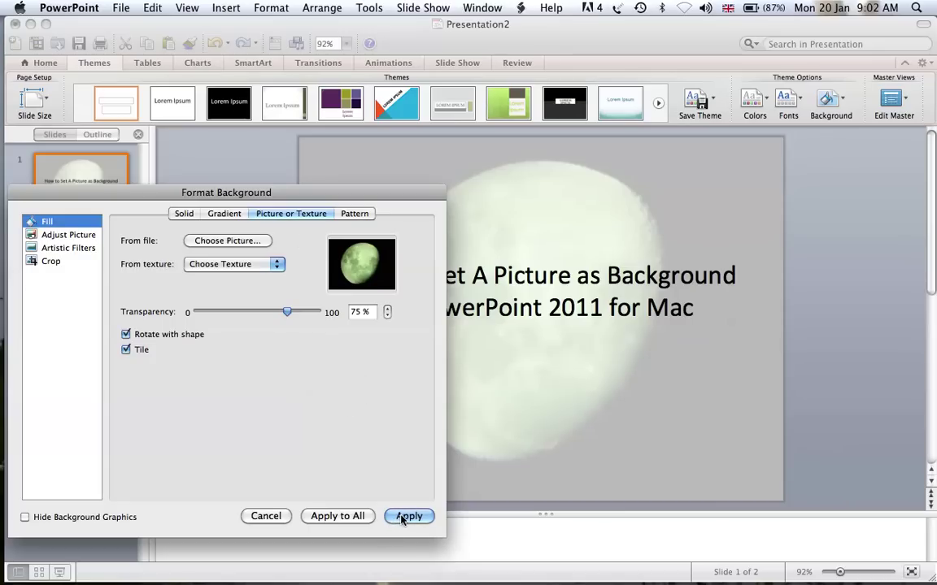
pyautogui.click(334, 516)
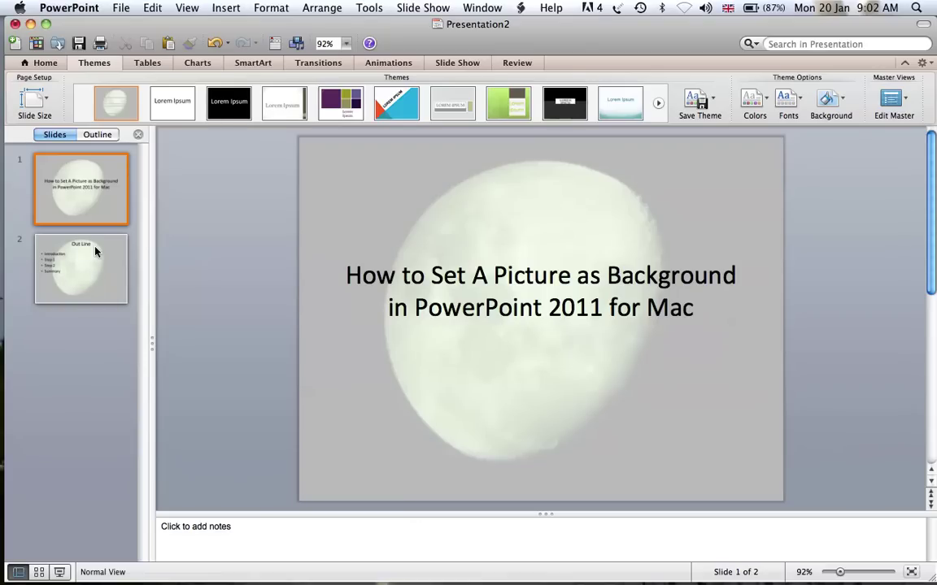
# Add a new slide after the title slide and bring up its Format Background settings
pyautogui.click(42, 64)
pyautogui.click(25, 100)
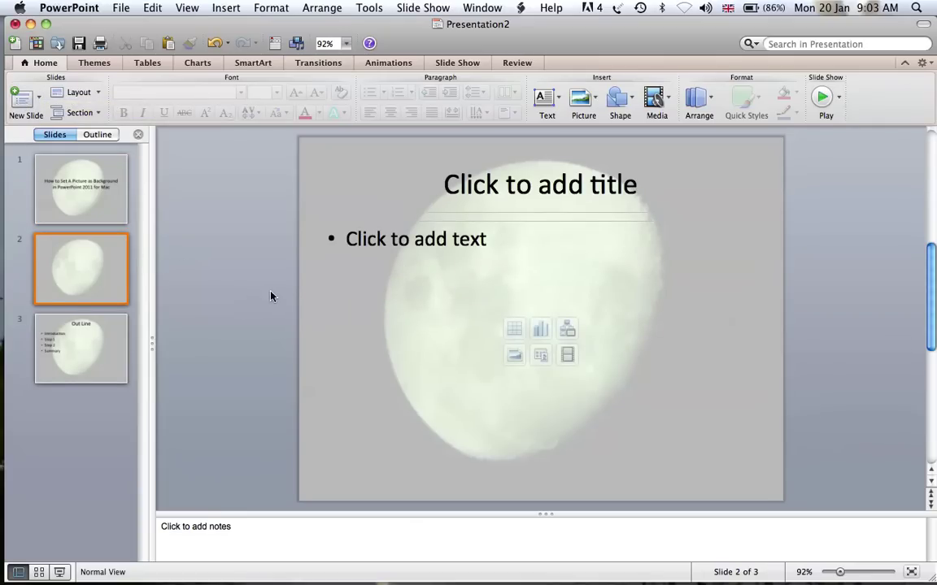
pyautogui.click(93, 63)
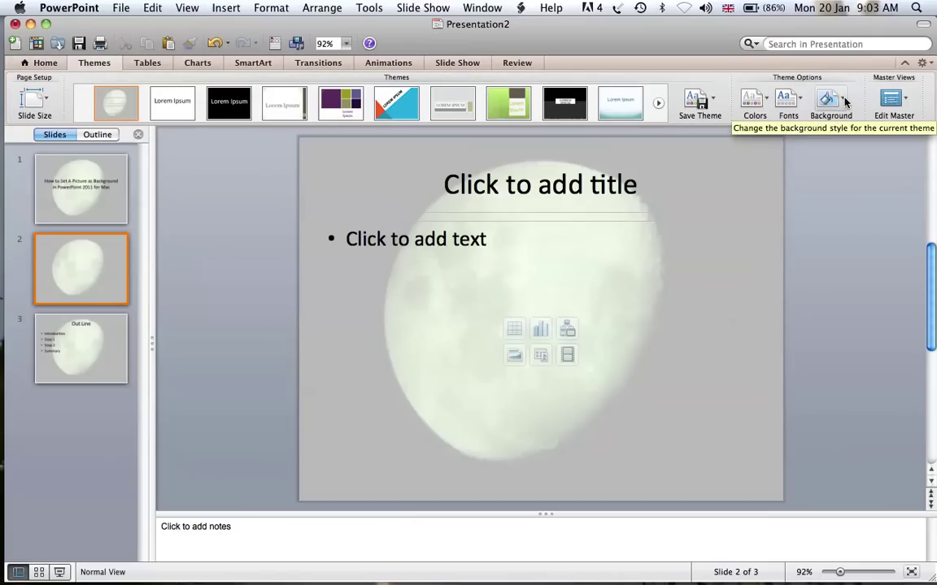
pyautogui.click(845, 101)
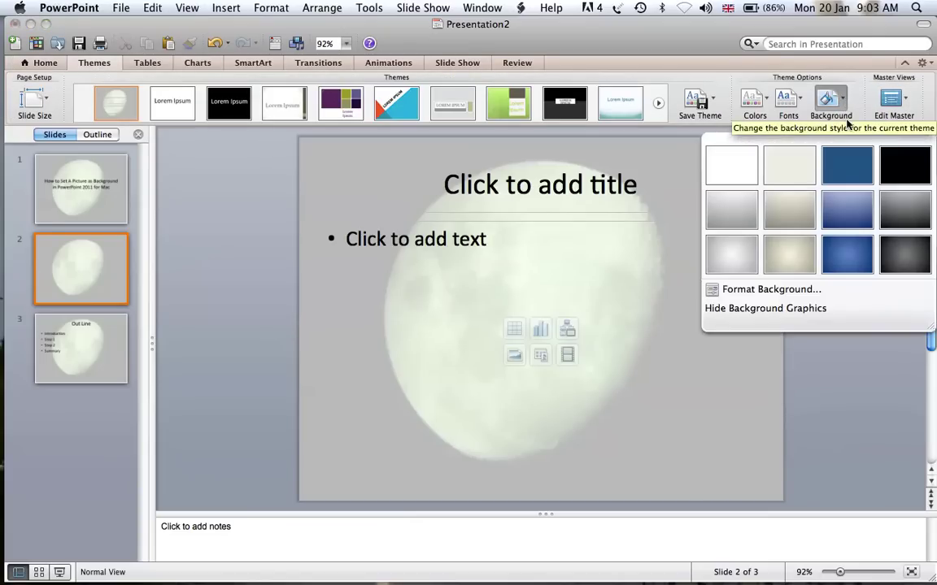
pyautogui.click(785, 296)
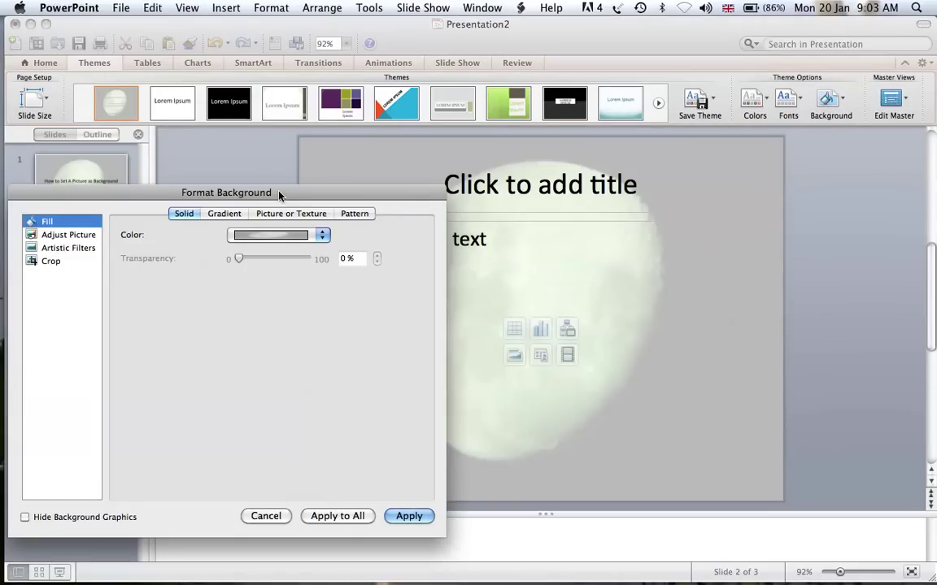
pyautogui.moveTo(279, 195); pyautogui.dragTo(381, 158)
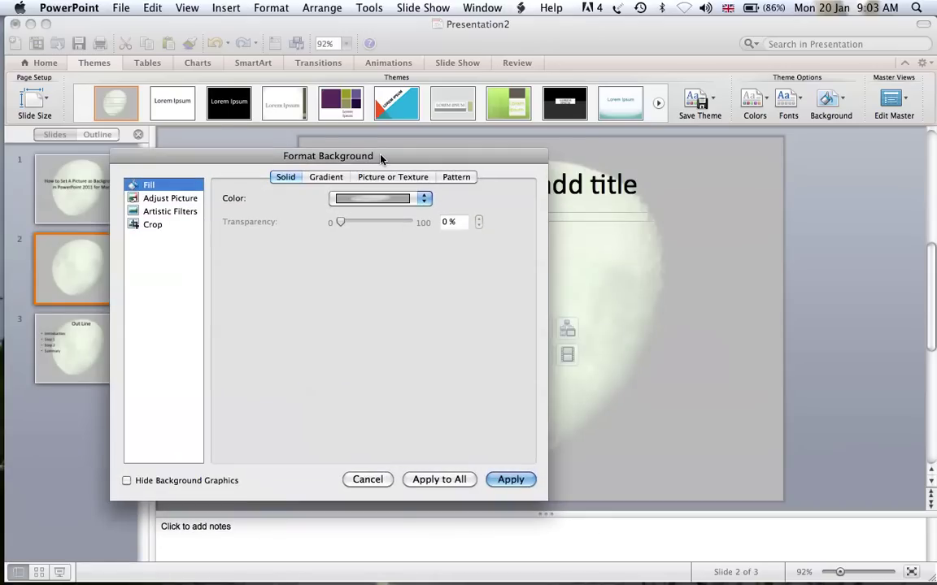
# Try a dark downward diagonal pattern fill for the background
pyautogui.click(456, 178)
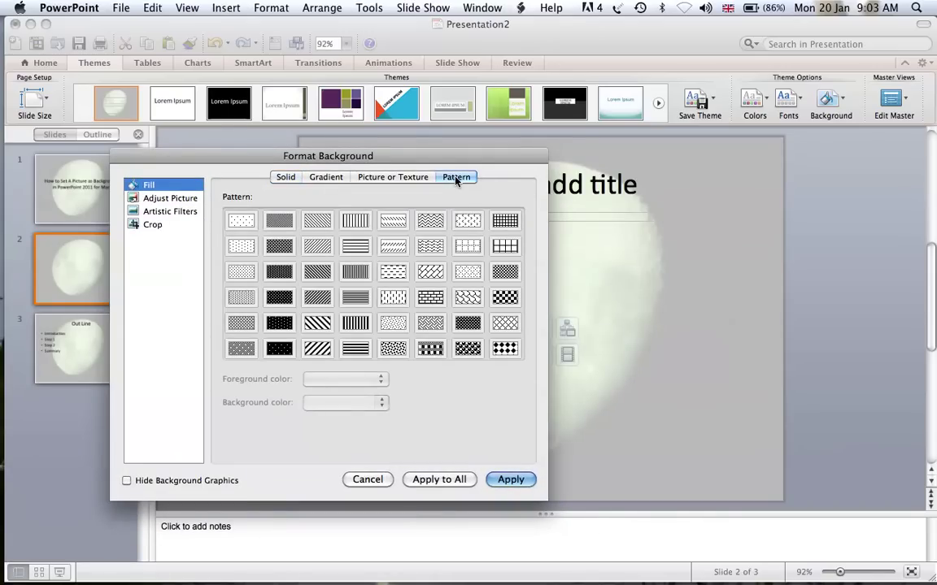
pyautogui.click(317, 246)
pyautogui.click(317, 271)
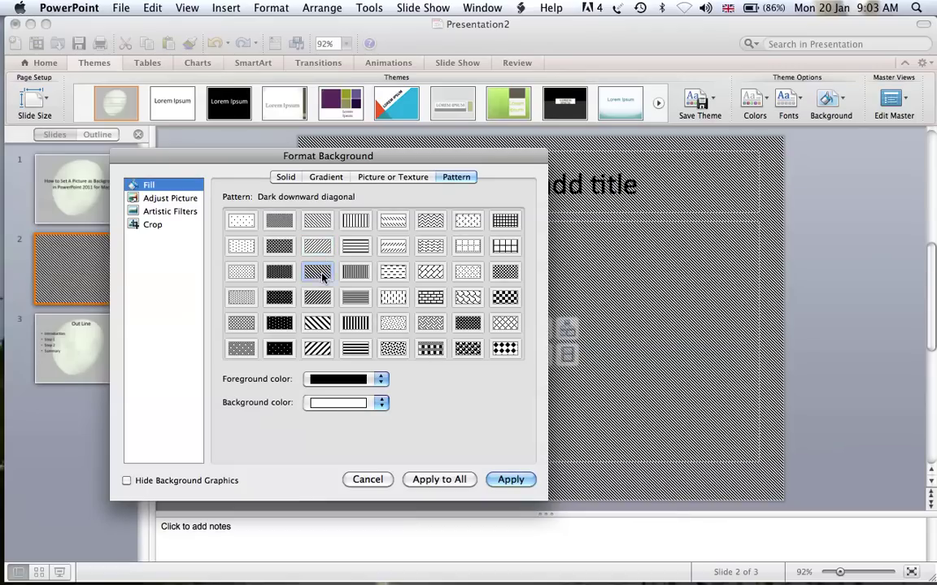
# Apply a dark blue linear gradient with an added third colour stop as the background
pyautogui.click(334, 181)
pyautogui.click(321, 227)
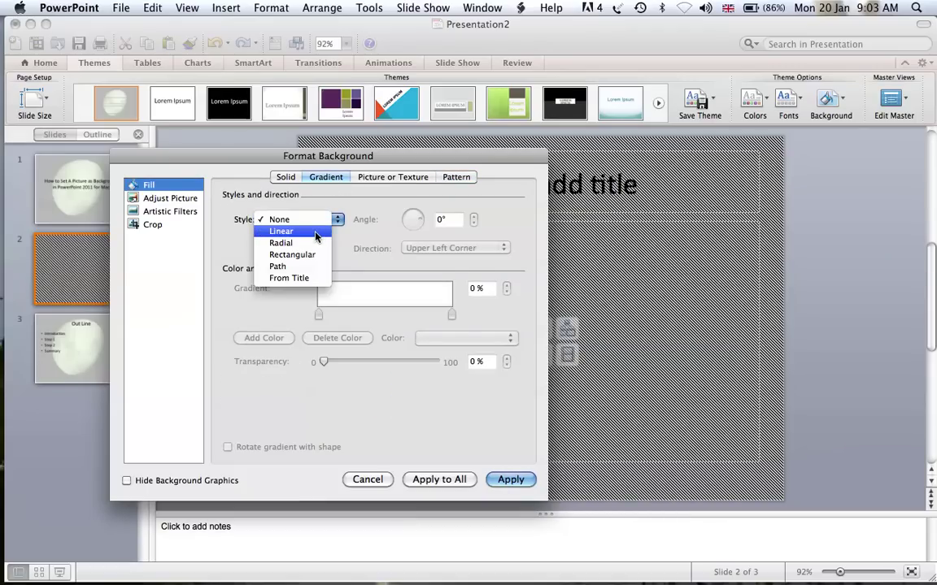
pyautogui.click(316, 234)
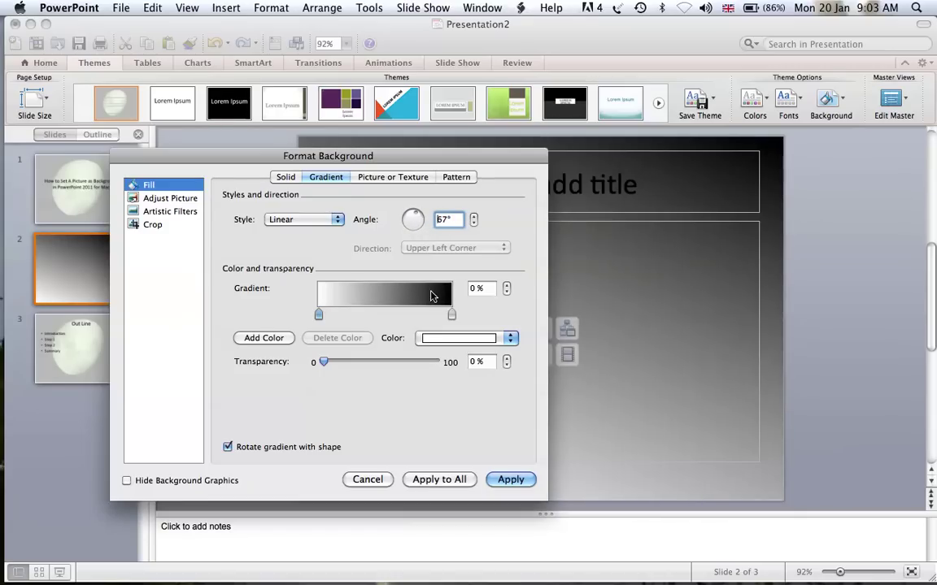
pyautogui.click(279, 339)
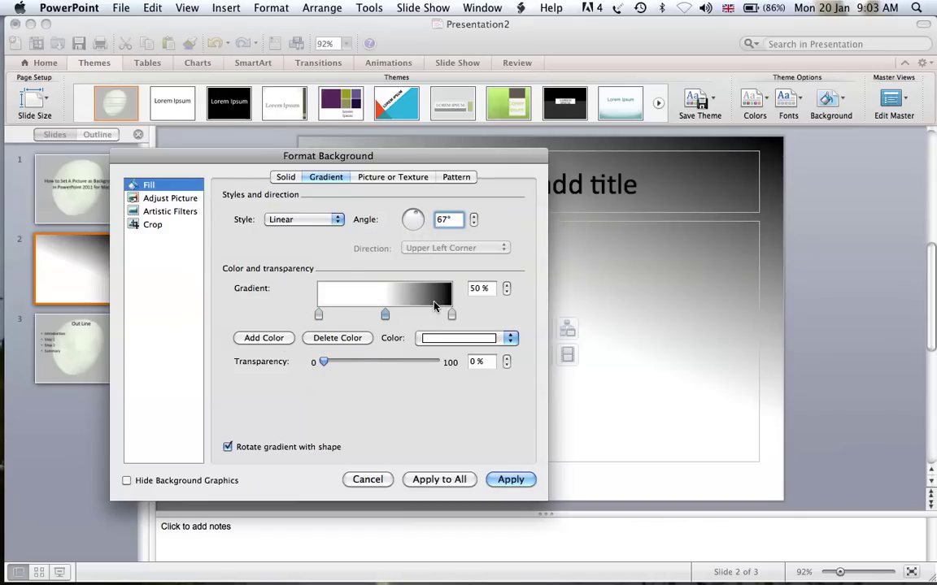
pyautogui.click(464, 339)
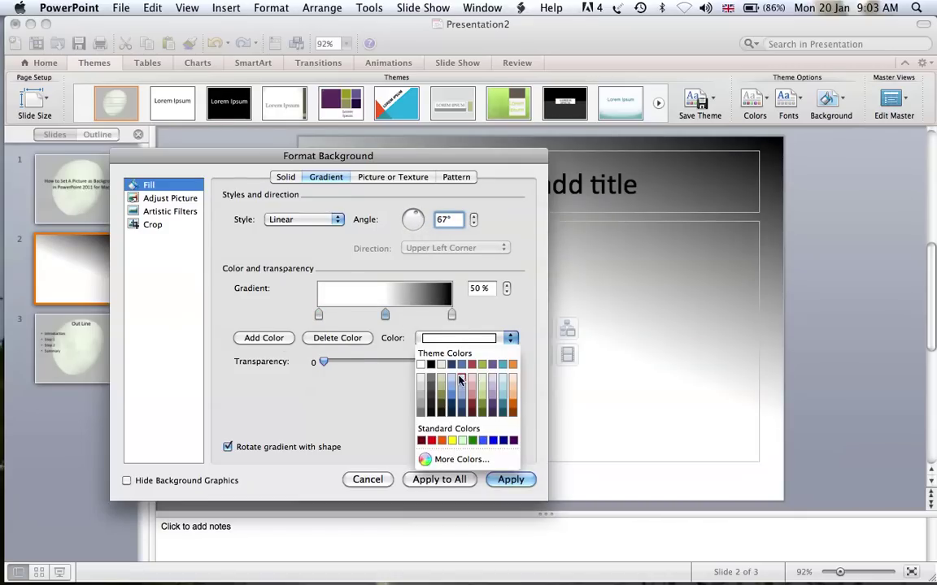
pyautogui.click(452, 365)
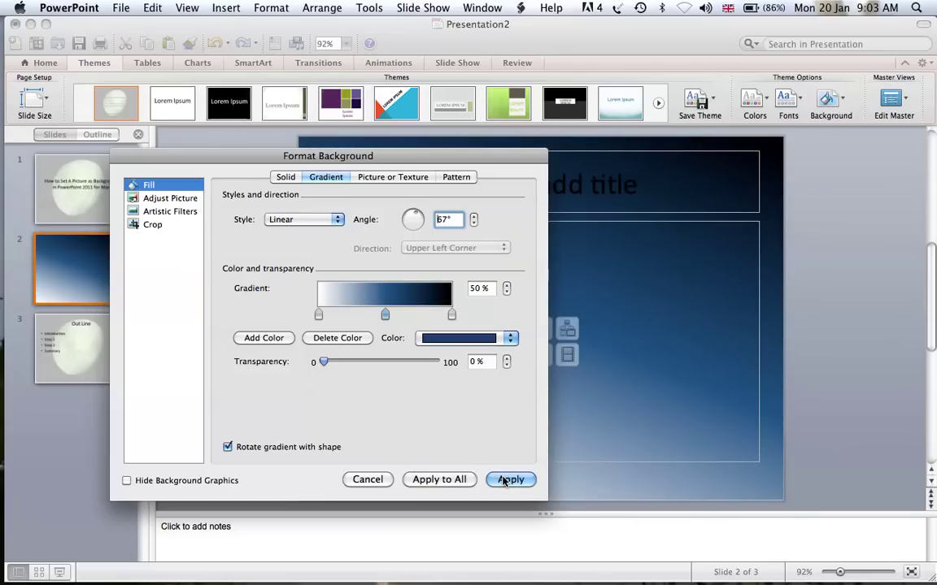
pyautogui.click(439, 479)
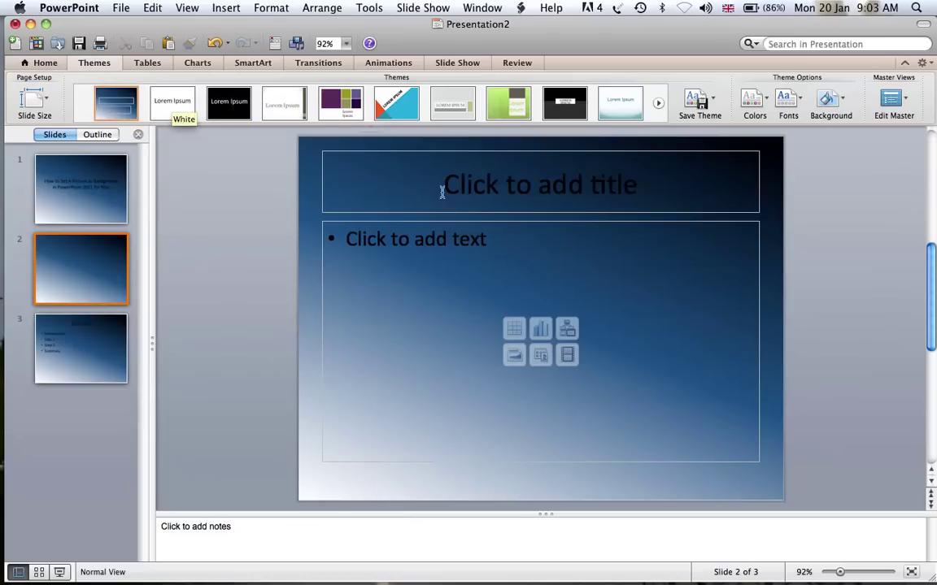
pyautogui.moveTo(558, 580)
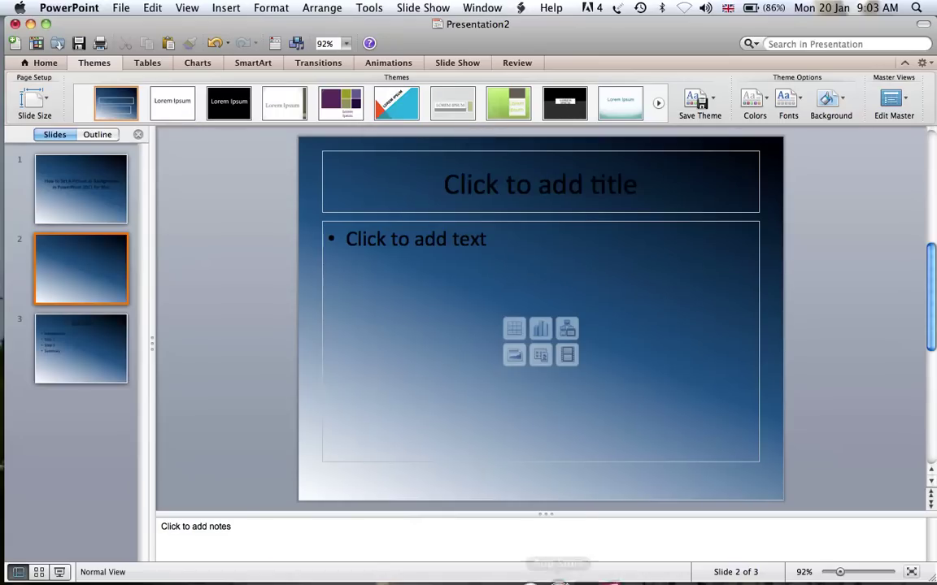
pyautogui.click(532, 556)
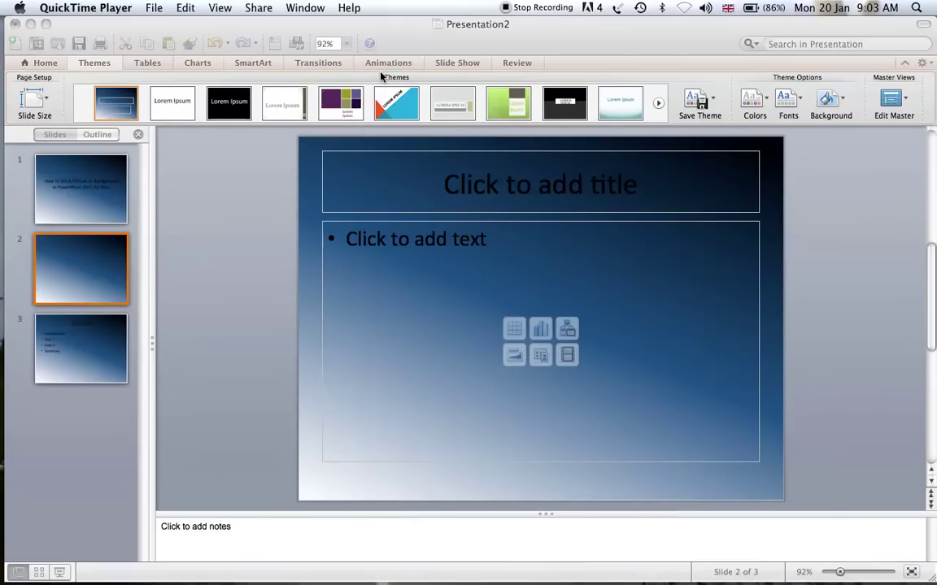